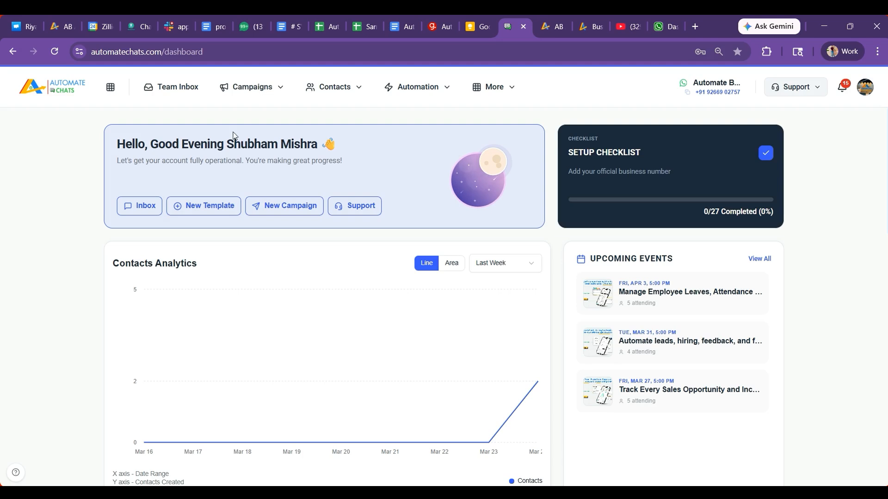
Reveal the Team Management submenu under More in the top bar
{"action": "mouse_move", "coordinate": [485, 92]}
{"action": "mouse_move", "coordinate": [503, 141]}
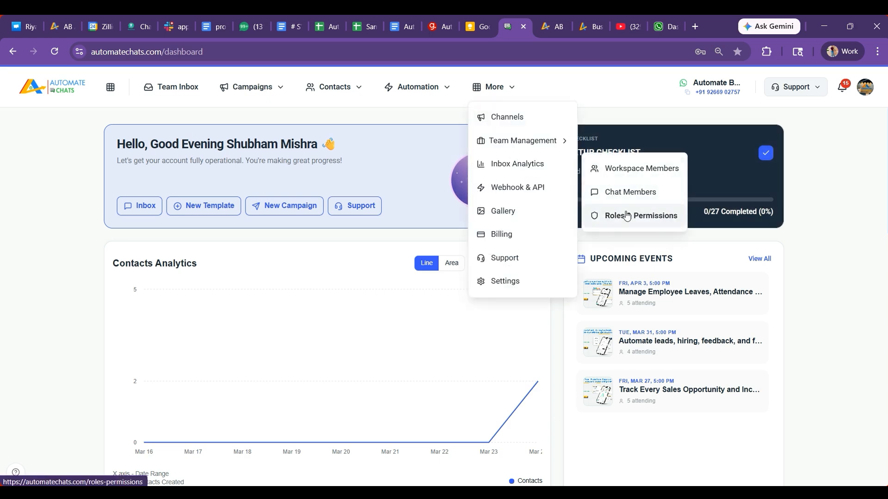
On the Roles & Permissions page, add a new role named 'senior manager'
{"action": "left_click", "coordinate": [626, 216]}
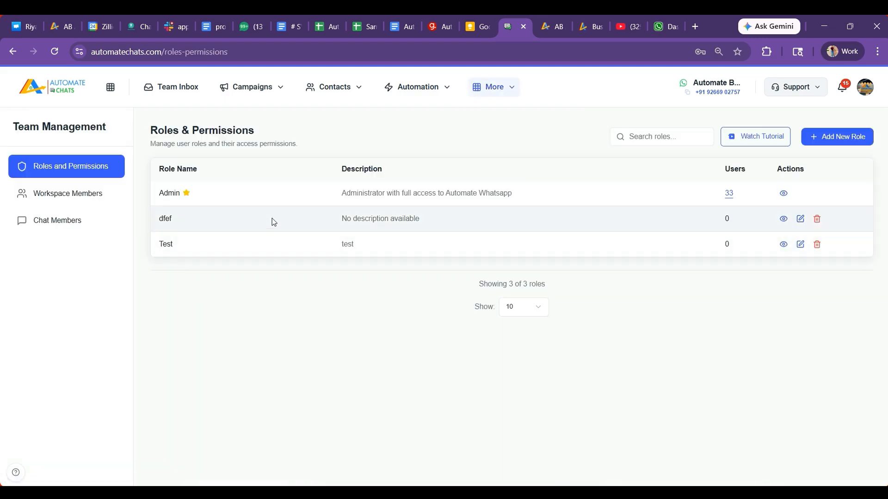
{"action": "left_click", "coordinate": [834, 140]}
{"action": "left_click", "coordinate": [401, 257]}
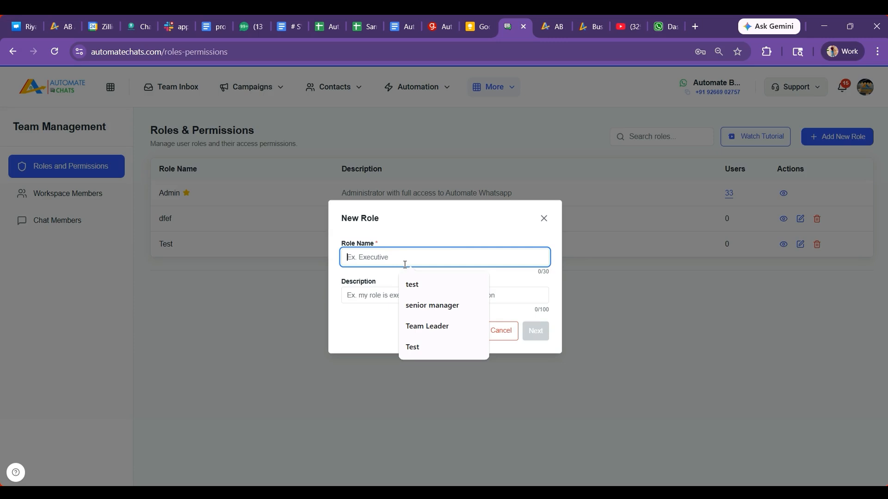
{"action": "left_click", "coordinate": [424, 306]}
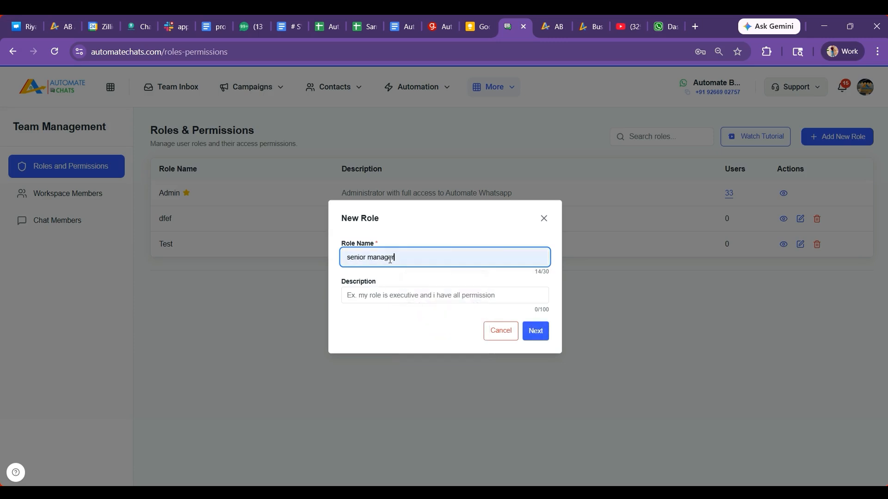
{"action": "left_click", "coordinate": [382, 294]}
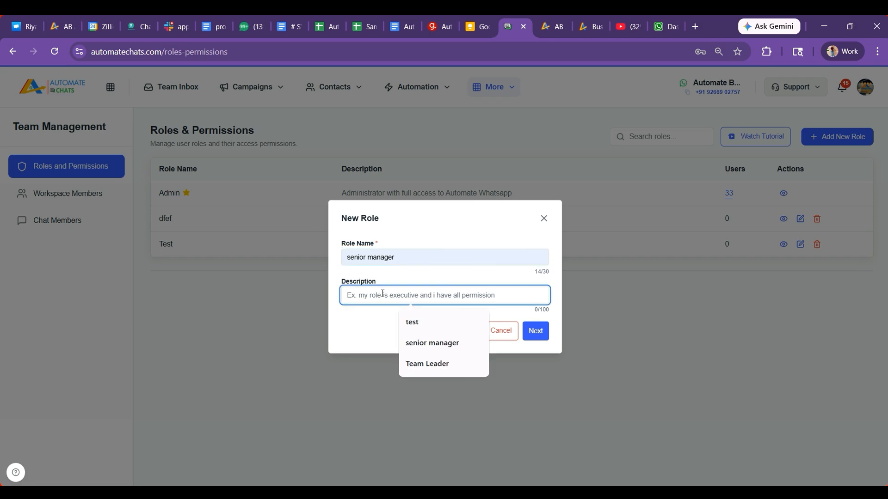
{"action": "key", "text": "Return"}
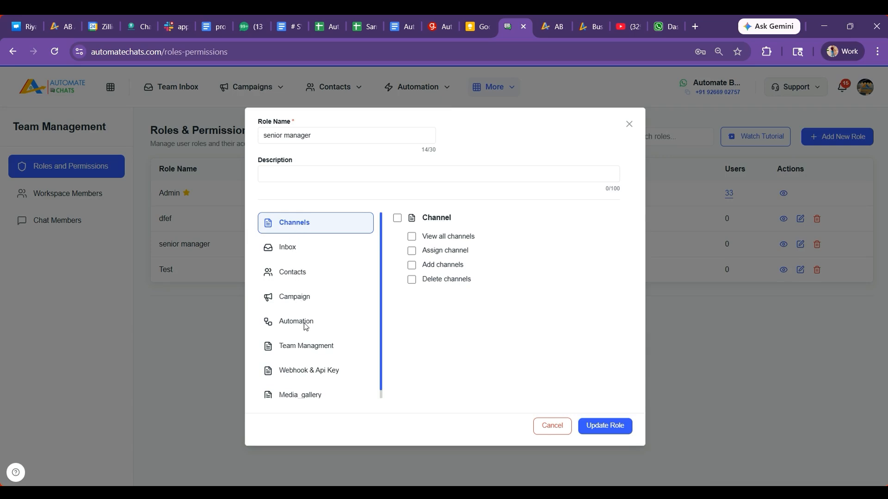
Grant senior manager Assign channel (Automate Business Suite), Add channels and Delete channels permissions
{"action": "scroll", "coordinate": [310, 346], "scroll_direction": "down", "scroll_amount": 1}
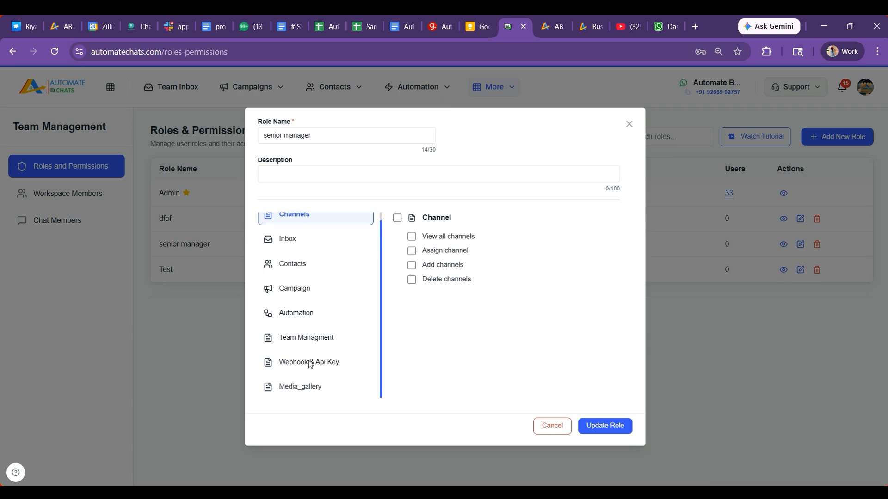
{"action": "scroll", "coordinate": [323, 309], "scroll_direction": "up", "scroll_amount": 1}
{"action": "scroll", "coordinate": [319, 291], "scroll_direction": "up", "scroll_amount": 1}
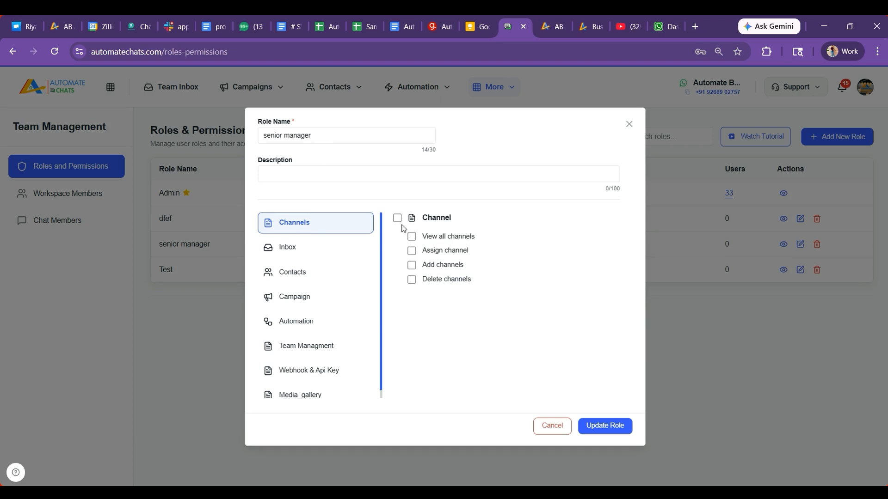
{"action": "left_click", "coordinate": [412, 237]}
{"action": "left_click", "coordinate": [412, 251]}
{"action": "left_click", "coordinate": [439, 270]}
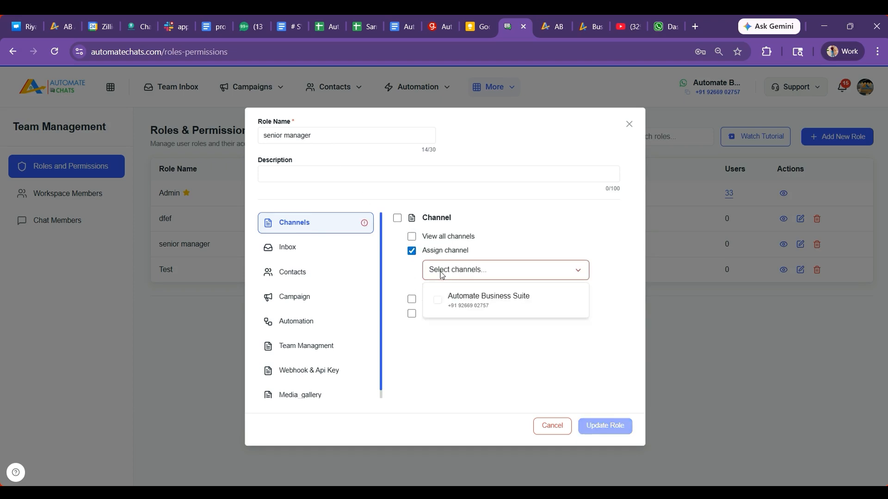
{"action": "left_click", "coordinate": [456, 299]}
{"action": "left_click", "coordinate": [411, 290]}
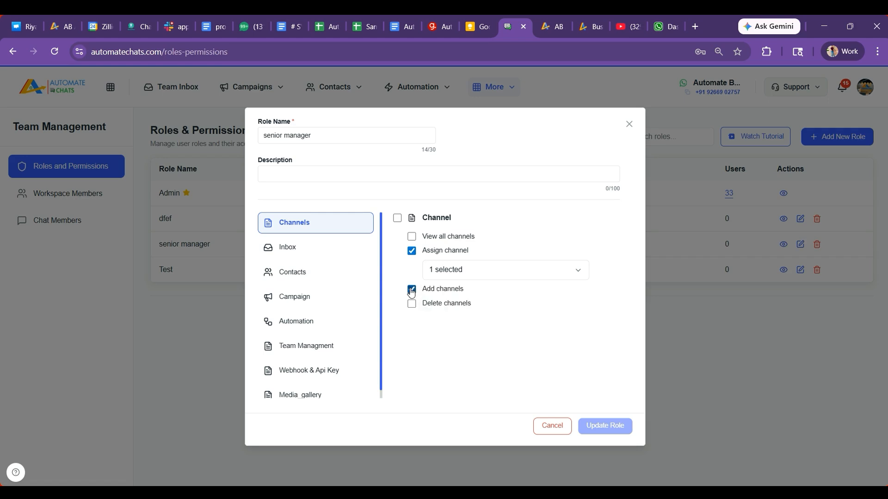
{"action": "left_click", "coordinate": [411, 290]}
{"action": "left_click", "coordinate": [412, 304]}
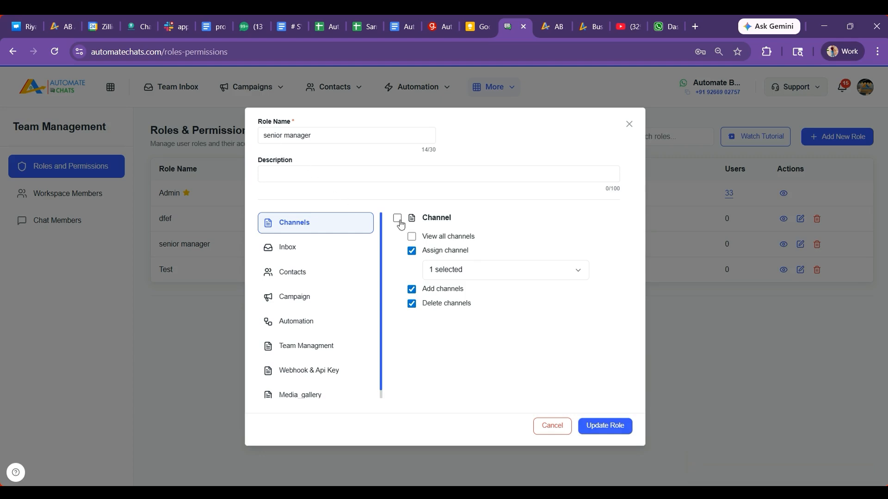
{"action": "left_click", "coordinate": [282, 248]}
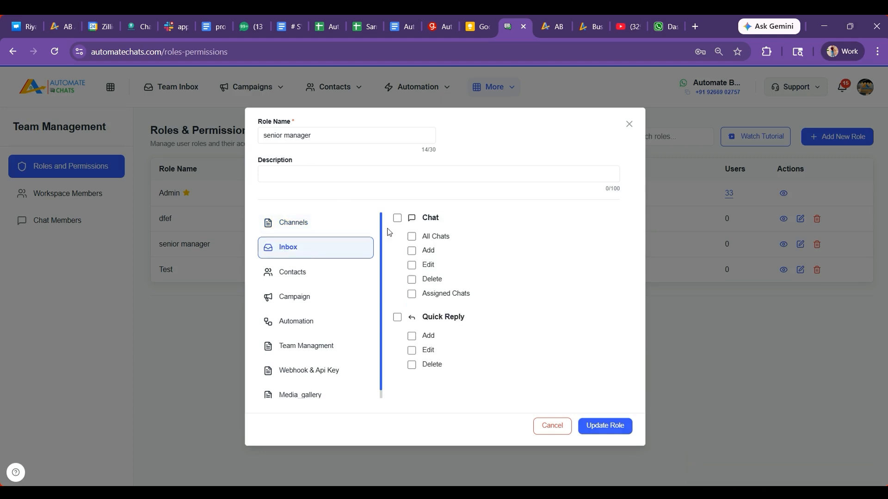
Grant full Chat, Quick Reply, Contact, Segment, Campaign and Template permissions
{"action": "left_click", "coordinate": [397, 217]}
{"action": "left_click", "coordinate": [397, 317]}
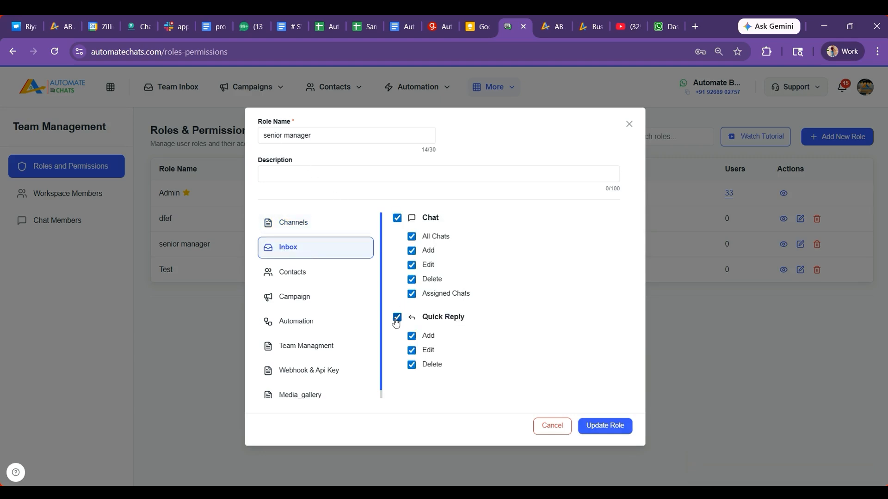
{"action": "left_click", "coordinate": [305, 275]}
{"action": "left_click", "coordinate": [397, 218]}
{"action": "left_click", "coordinate": [397, 346]}
{"action": "left_click", "coordinate": [307, 294]}
{"action": "left_click", "coordinate": [397, 218]}
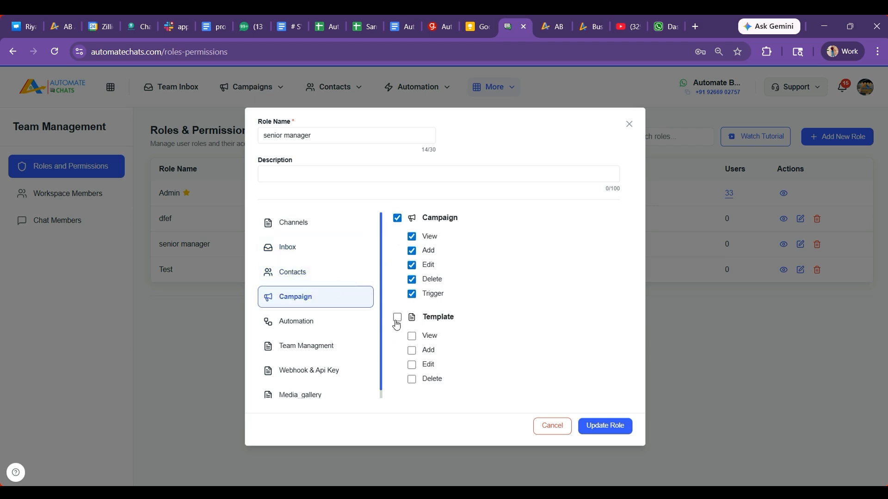
{"action": "left_click", "coordinate": [397, 318]}
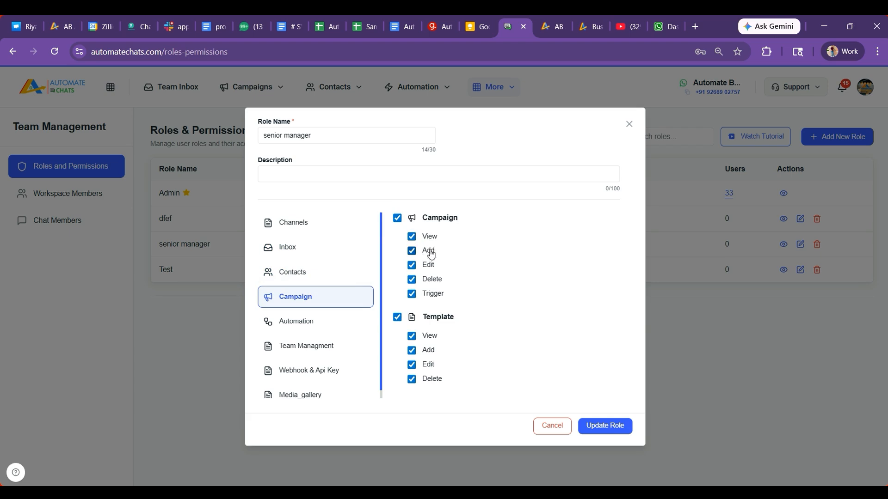
Grant full Chatbot, Sequence, Default Action and Reply Material automation permissions
{"action": "left_click", "coordinate": [300, 323]}
{"action": "left_click", "coordinate": [397, 218]}
{"action": "left_click", "coordinate": [397, 303]}
{"action": "scroll", "coordinate": [397, 296], "scroll_direction": "down", "scroll_amount": 4}
{"action": "left_click", "coordinate": [397, 215]}
{"action": "left_click", "coordinate": [397, 284]}
{"action": "scroll", "coordinate": [300, 319], "scroll_direction": "down", "scroll_amount": 1}
Grant role, API and media gallery viewing permissions, then update the senior manager role
{"action": "left_click", "coordinate": [305, 338]}
{"action": "scroll", "coordinate": [412, 277], "scroll_direction": "up", "scroll_amount": 5}
{"action": "left_click", "coordinate": [397, 218]}
{"action": "left_click", "coordinate": [397, 260]}
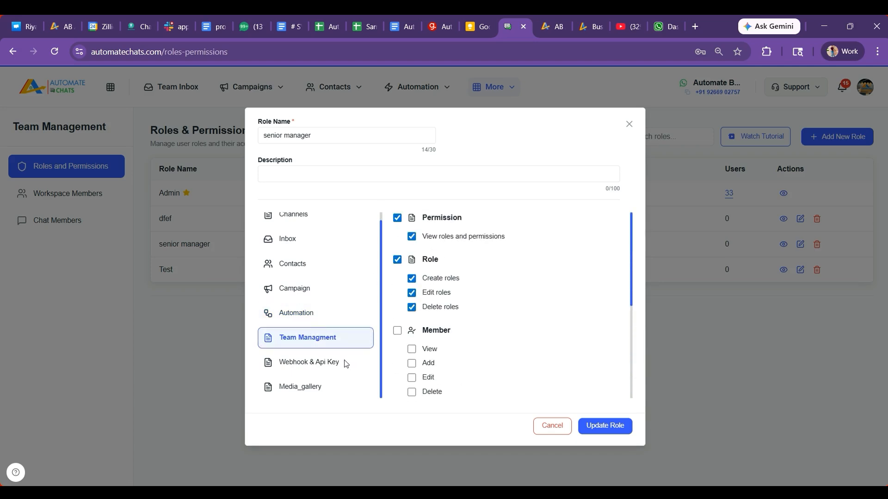
{"action": "left_click", "coordinate": [328, 363]}
{"action": "left_click", "coordinate": [398, 218]}
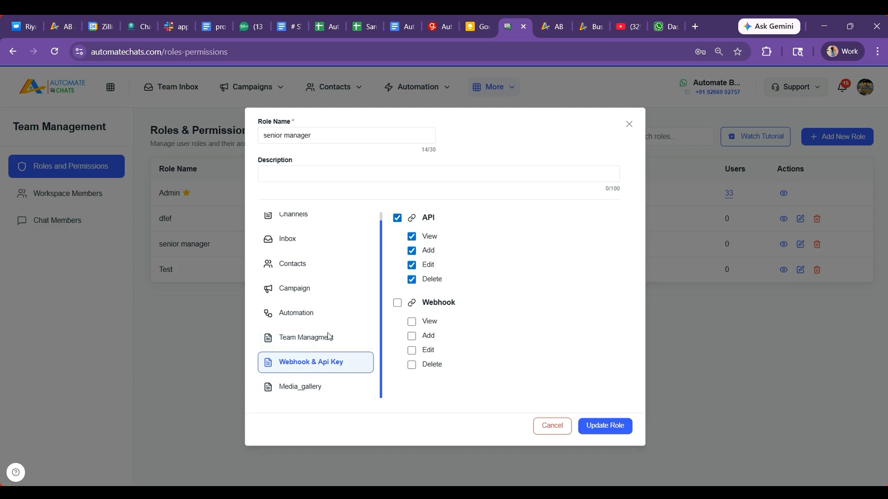
{"action": "left_click", "coordinate": [310, 390]}
{"action": "left_click", "coordinate": [397, 217]}
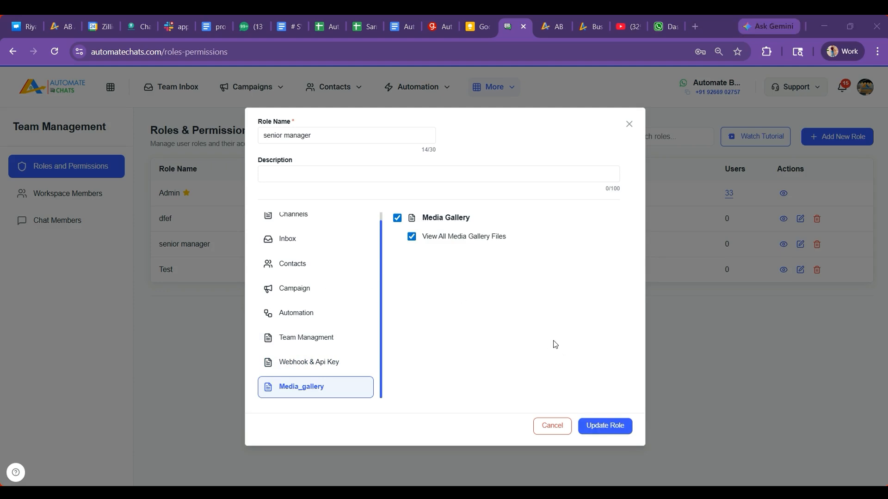
{"action": "left_click", "coordinate": [606, 425]}
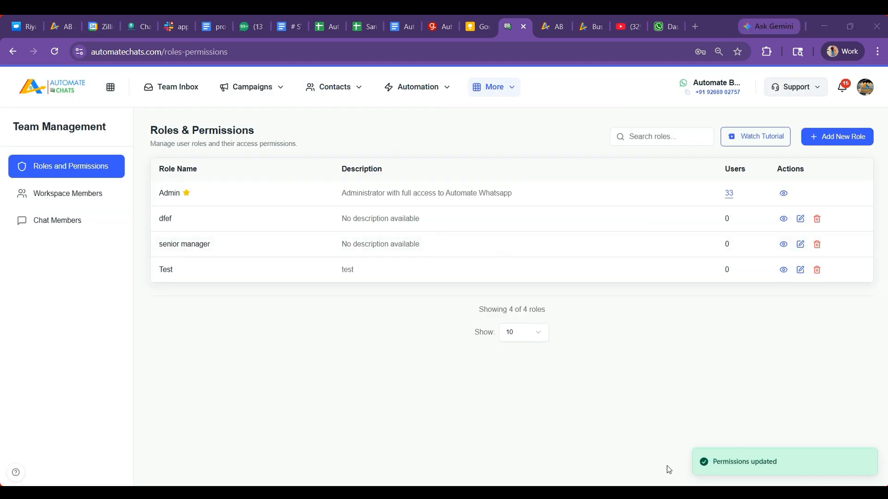
From the roles list, reopen the More menu to show the Team Management submenu
{"action": "left_click_drag", "start_coordinate": [164, 245], "coordinate": [218, 248]}
{"action": "left_click", "coordinate": [203, 245]}
{"action": "left_click_drag", "start_coordinate": [337, 246], "coordinate": [406, 246]}
{"action": "left_click", "coordinate": [414, 246]}
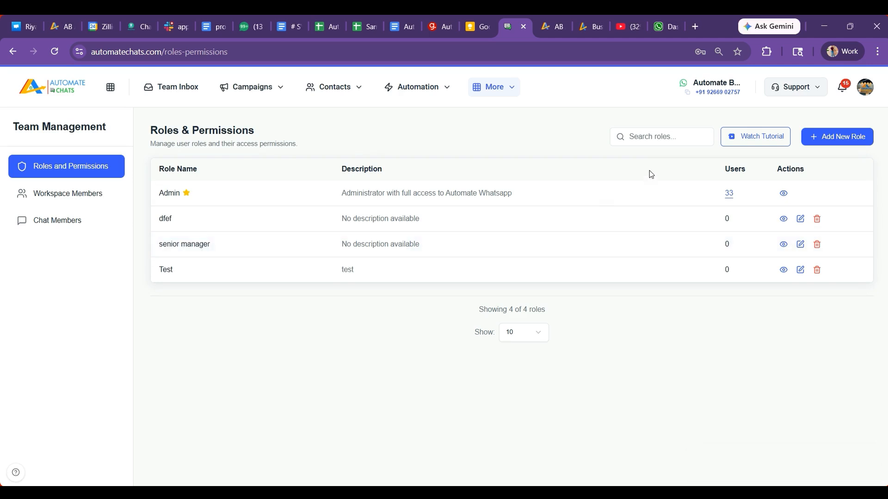
{"action": "left_click", "coordinate": [500, 90]}
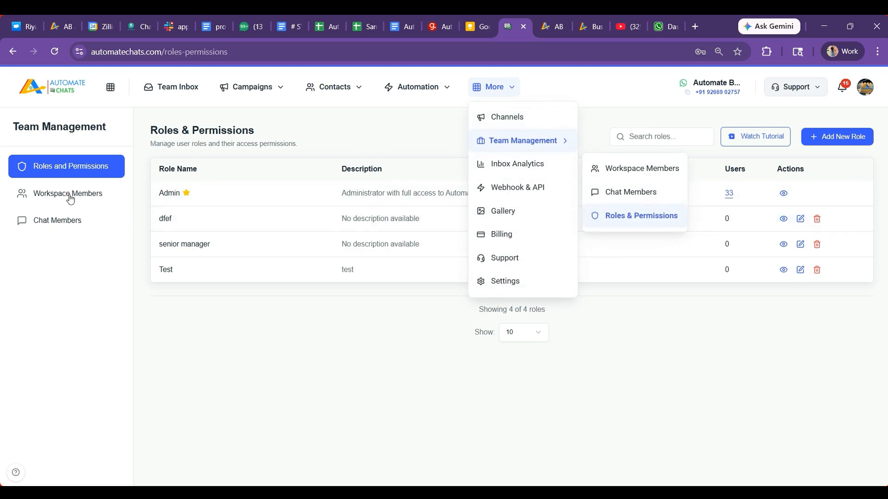
{"action": "left_click", "coordinate": [360, 374]}
{"action": "left_click", "coordinate": [489, 94]}
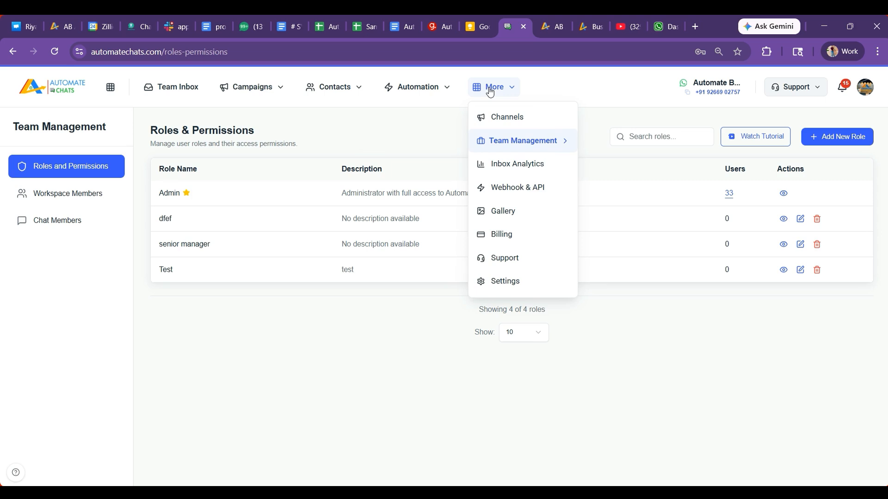
{"action": "mouse_move", "coordinate": [518, 147]}
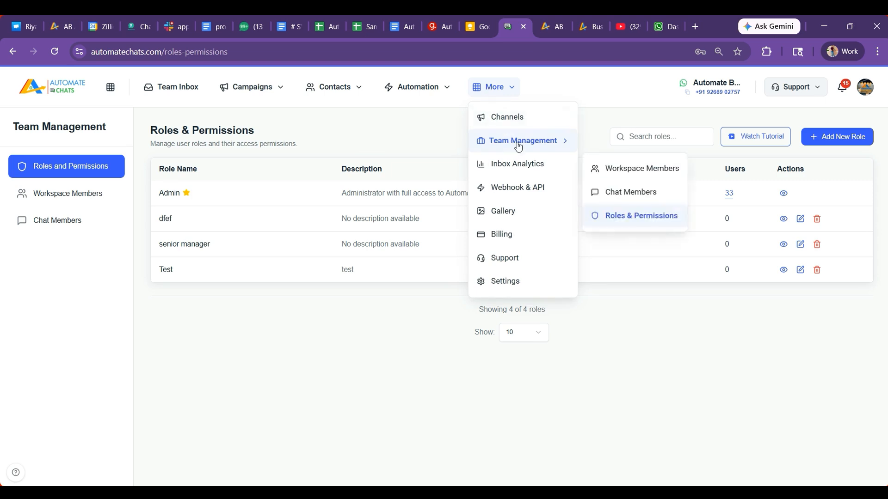
Go to Workspace Members, browse the All Members list, and open the New Member form
{"action": "left_click", "coordinate": [607, 171]}
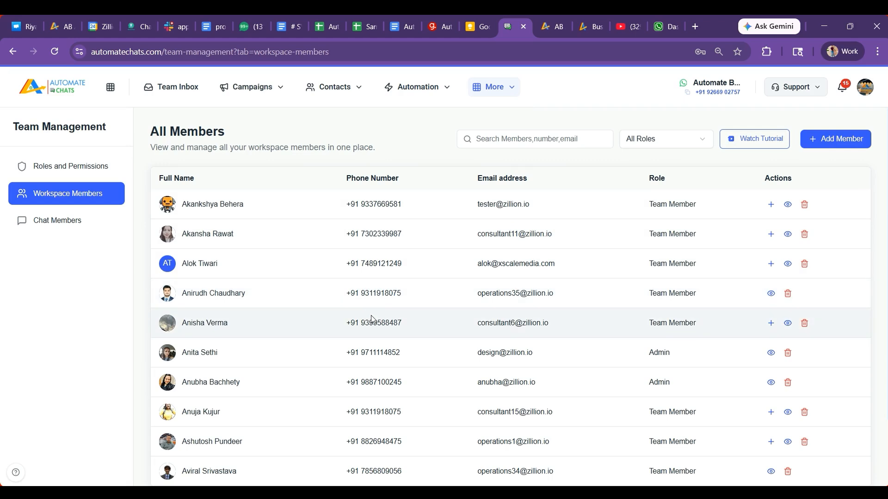
{"action": "scroll", "coordinate": [376, 319], "scroll_direction": "down", "scroll_amount": 2}
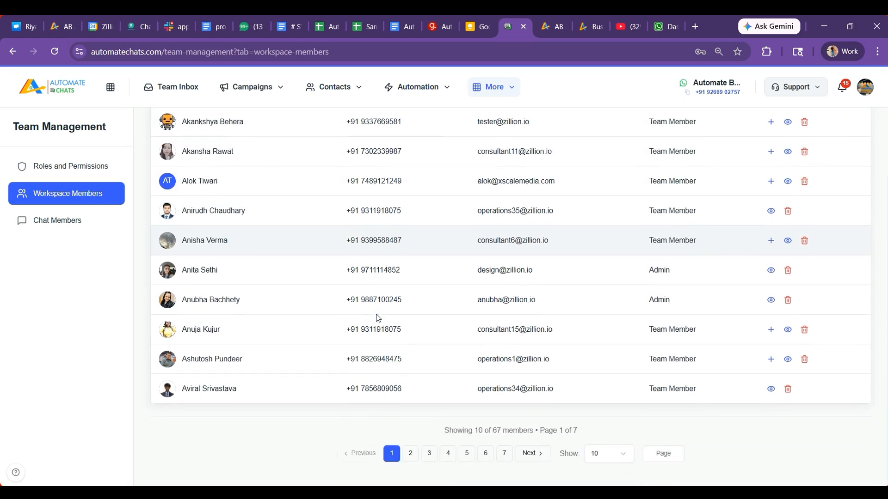
{"action": "scroll", "coordinate": [376, 319], "scroll_direction": "up", "scroll_amount": 2}
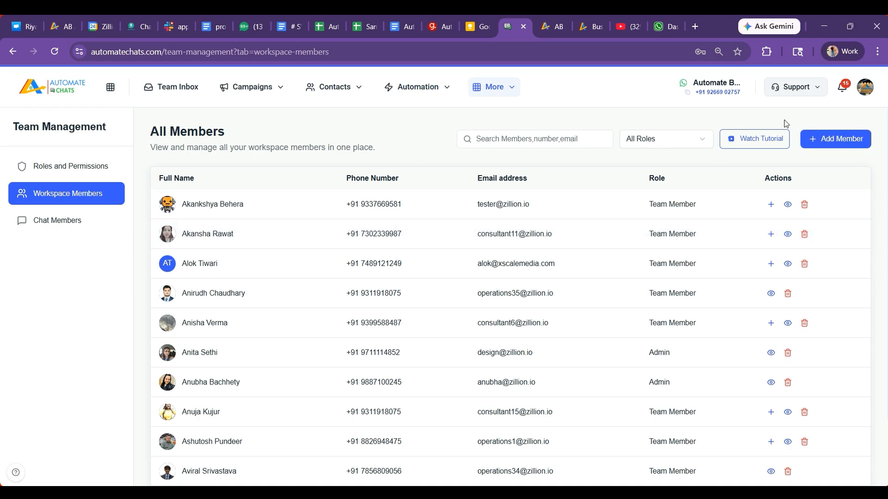
{"action": "left_click", "coordinate": [831, 143]}
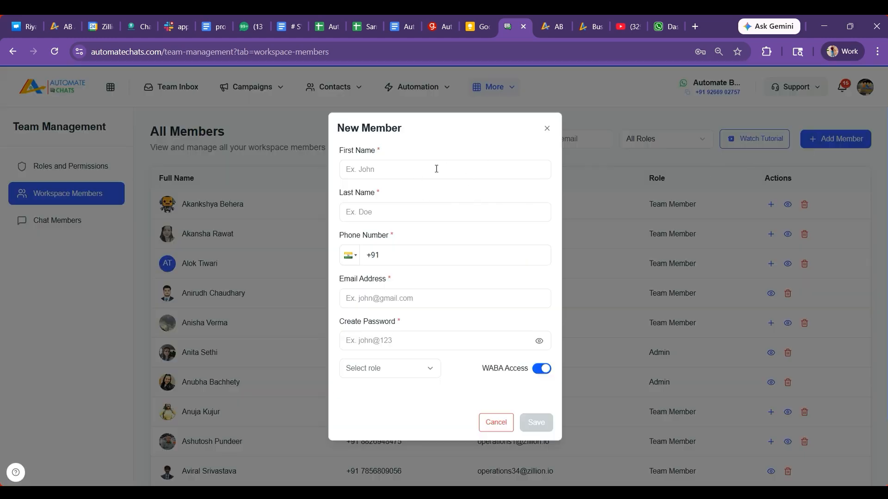
{"action": "left_click", "coordinate": [362, 171]}
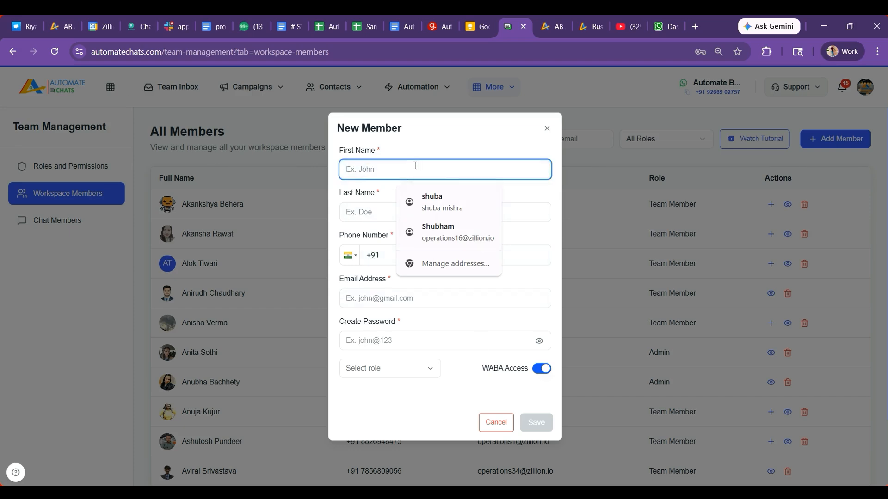
{"action": "left_click", "coordinate": [398, 158]}
{"action": "left_click", "coordinate": [365, 171]}
{"action": "left_click", "coordinate": [364, 217]}
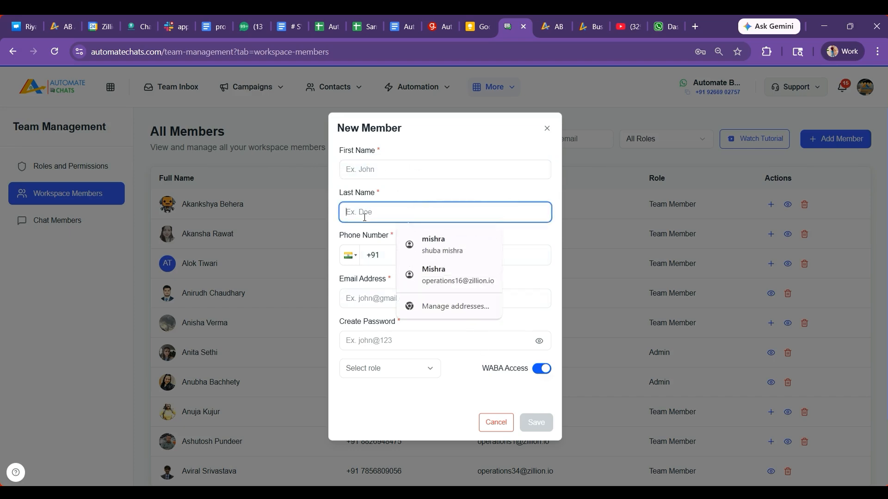
{"action": "left_click", "coordinate": [383, 253]}
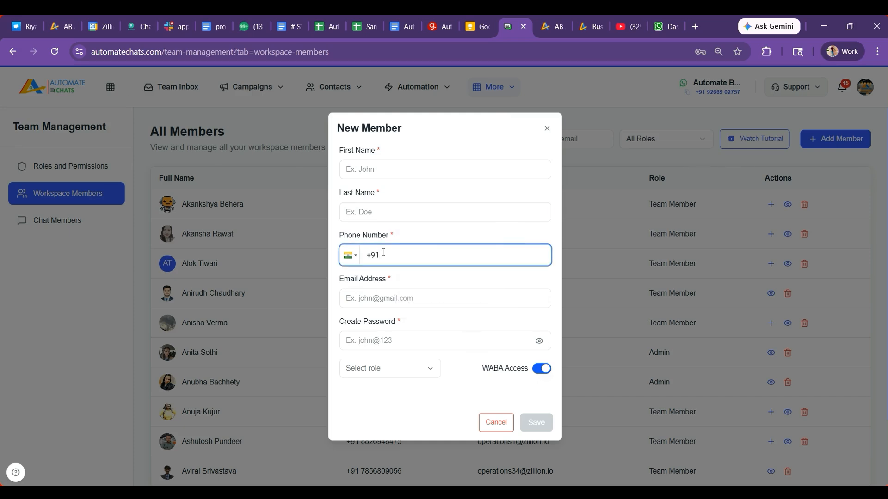
{"action": "left_click", "coordinate": [372, 294]}
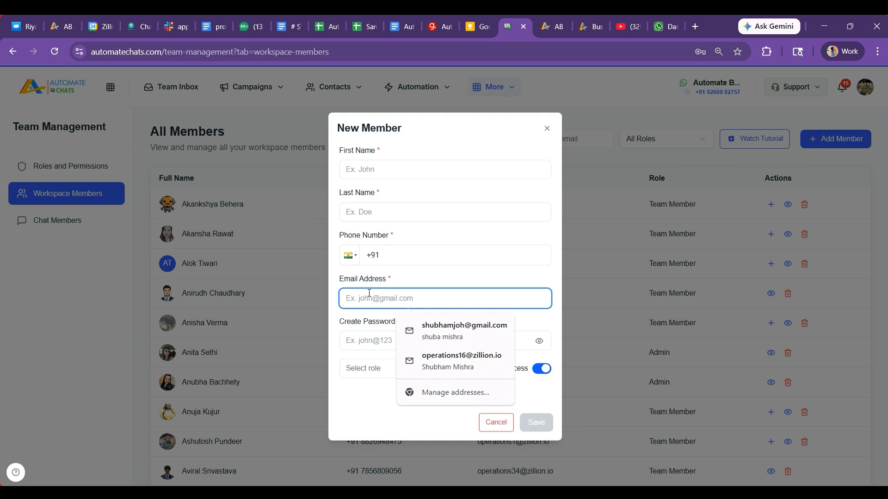
{"action": "left_click", "coordinate": [379, 342]}
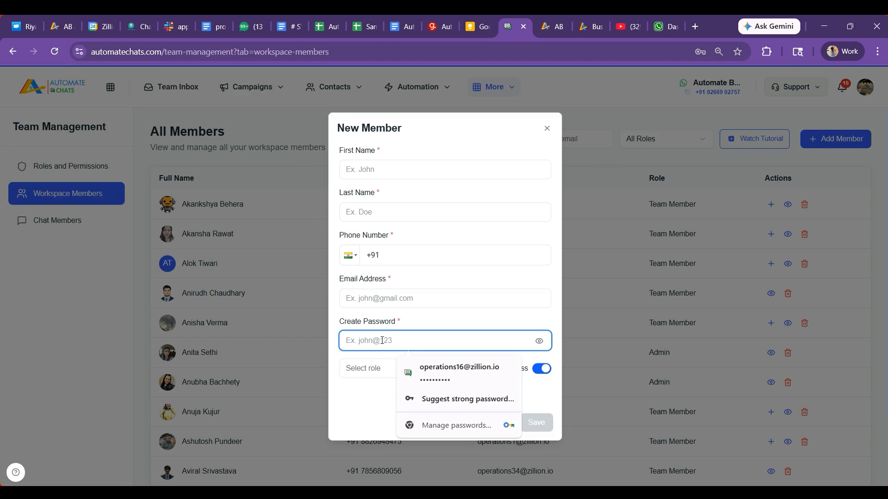
{"action": "left_click", "coordinate": [383, 330]}
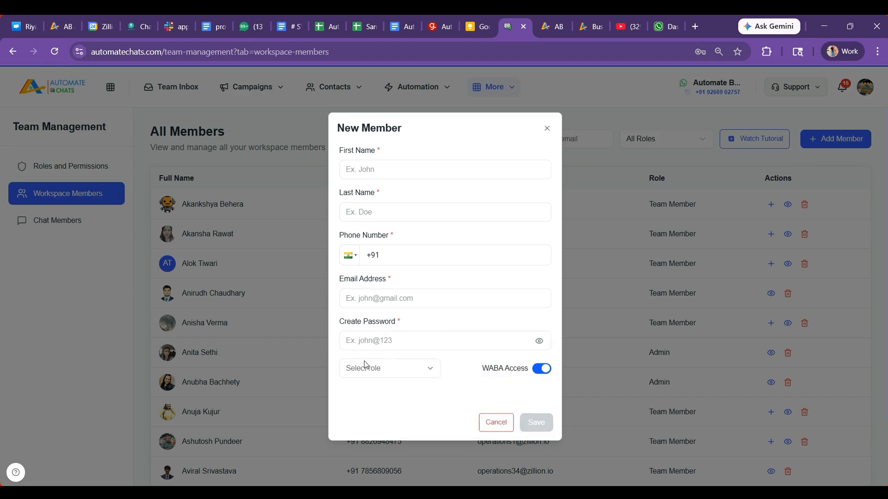
{"action": "left_click", "coordinate": [375, 369]}
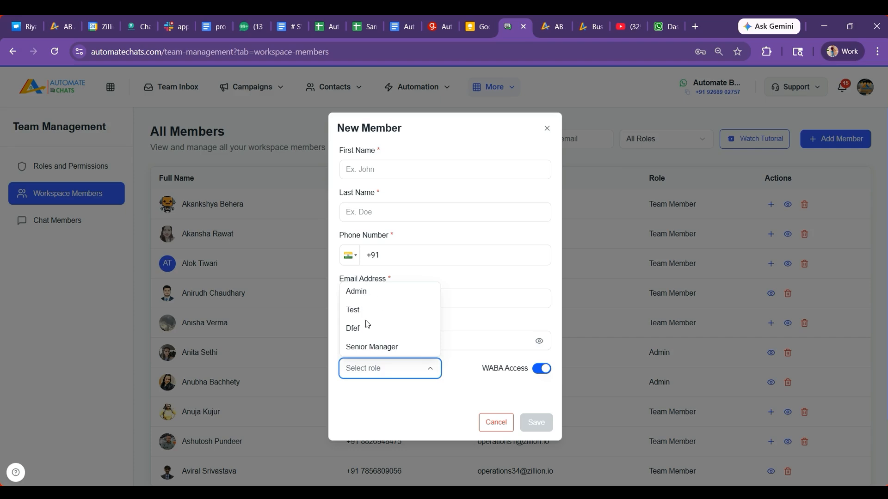
{"action": "left_click", "coordinate": [371, 347]}
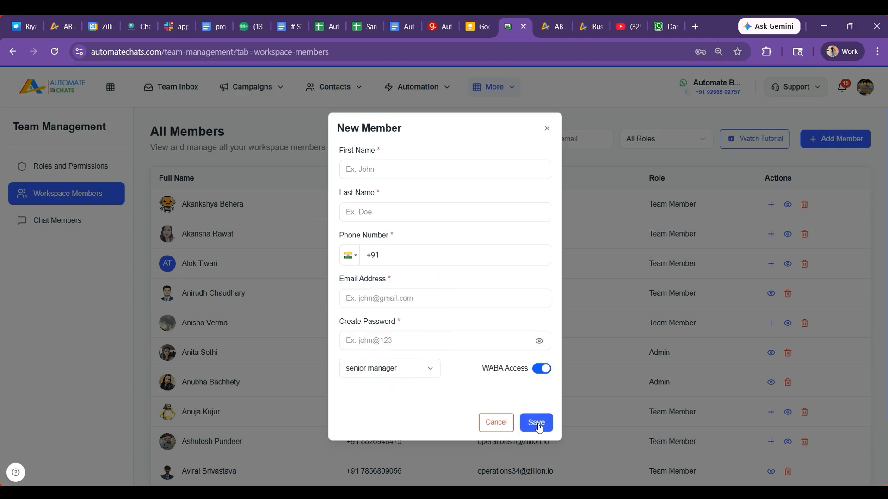
{"action": "left_click", "coordinate": [547, 128]}
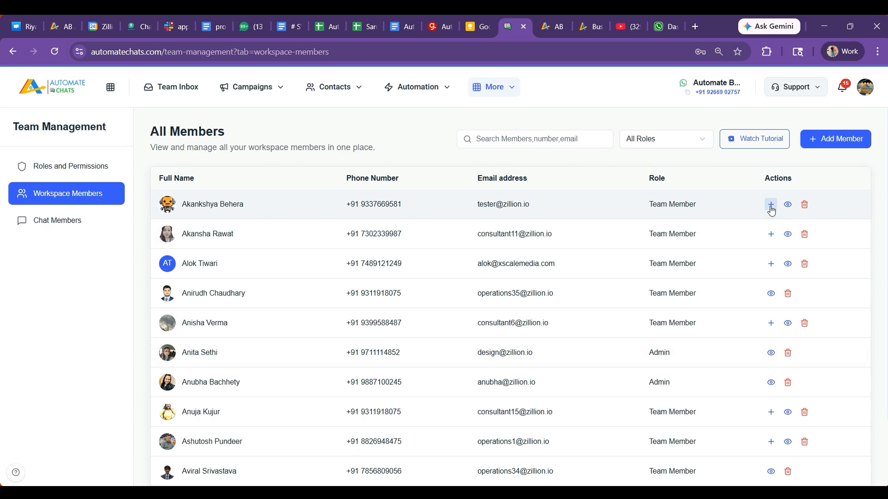
{"action": "left_click", "coordinate": [45, 225]}
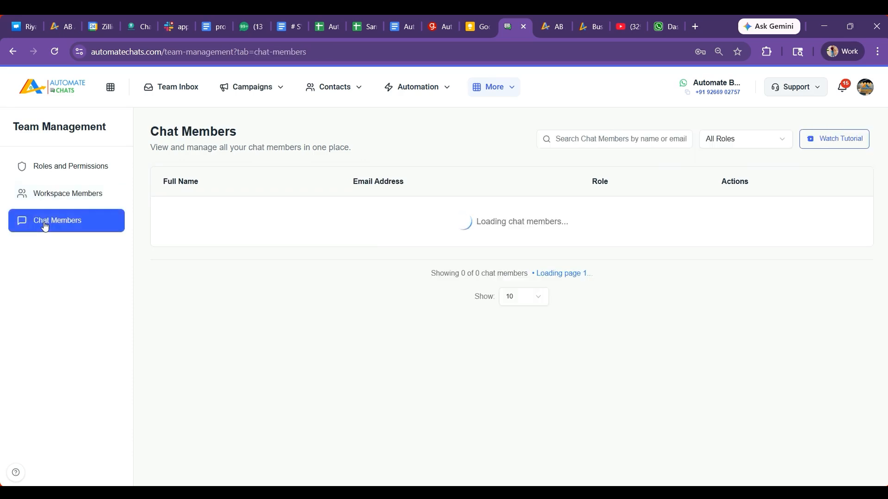
{"action": "left_click", "coordinate": [55, 197]}
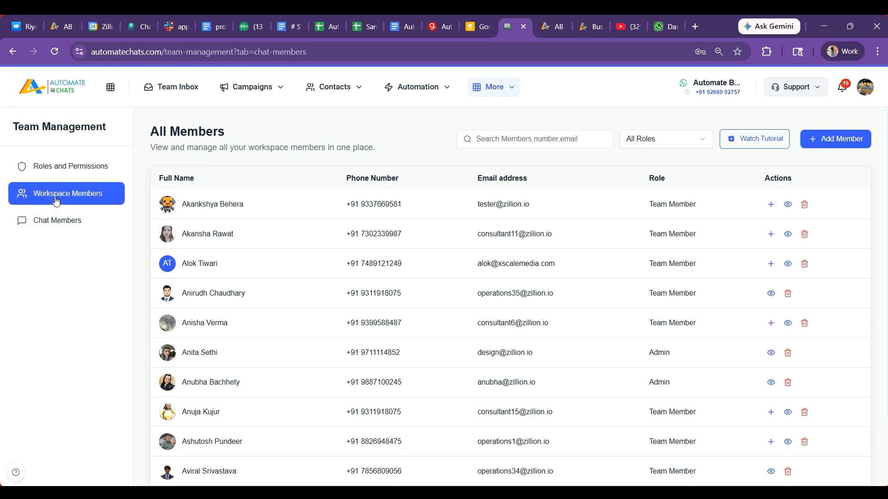
{"action": "left_click", "coordinate": [775, 210]}
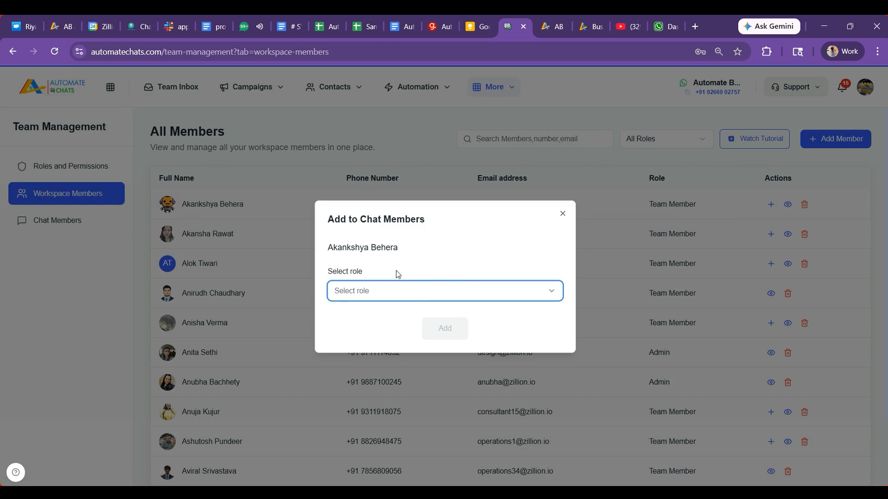
{"action": "left_click", "coordinate": [406, 289]}
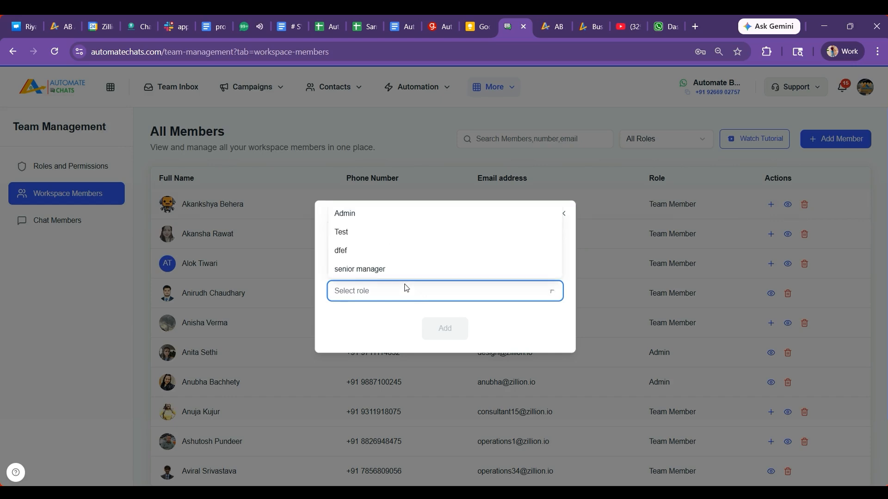
{"action": "left_click", "coordinate": [359, 270]}
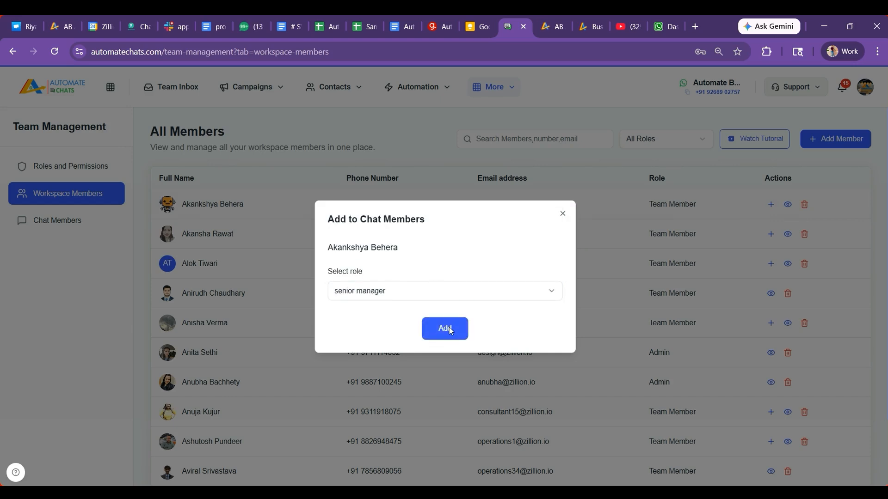
{"action": "left_click", "coordinate": [563, 213]}
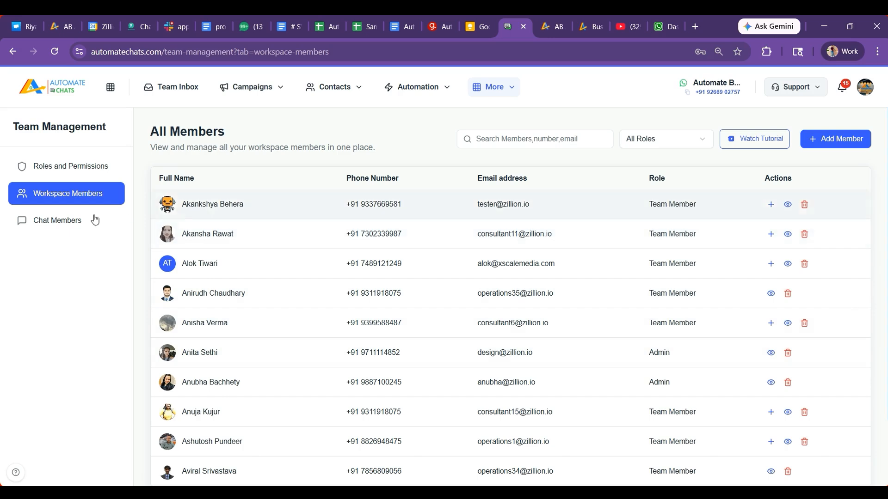
{"action": "left_click", "coordinate": [72, 219]}
{"action": "left_click", "coordinate": [66, 195]}
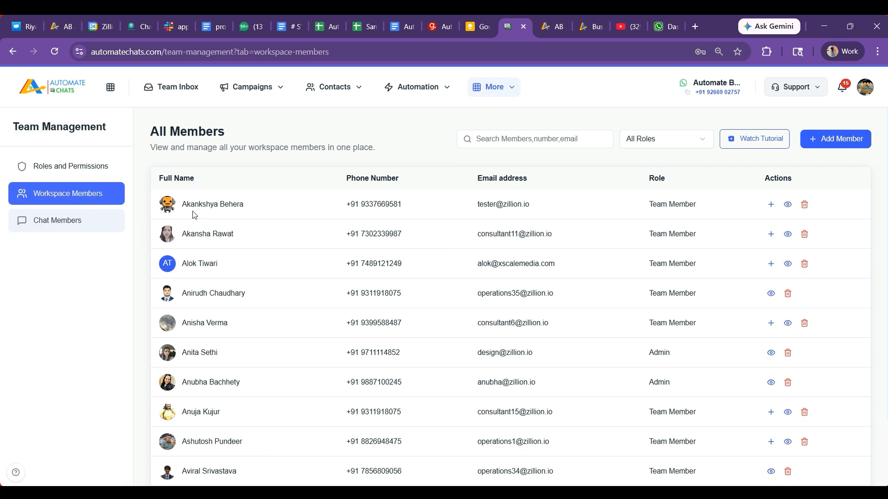
{"action": "left_click", "coordinate": [771, 204]}
{"action": "left_click", "coordinate": [356, 292]}
{"action": "left_click", "coordinate": [363, 270]}
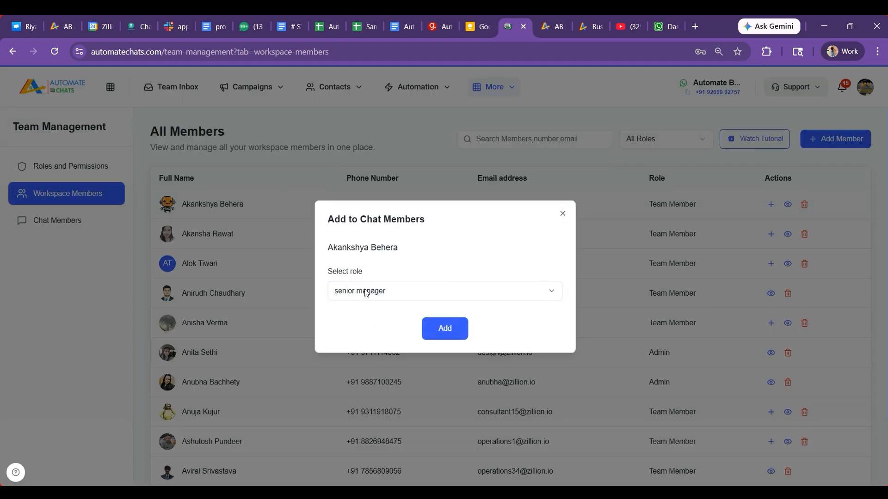
{"action": "left_click", "coordinate": [563, 213]}
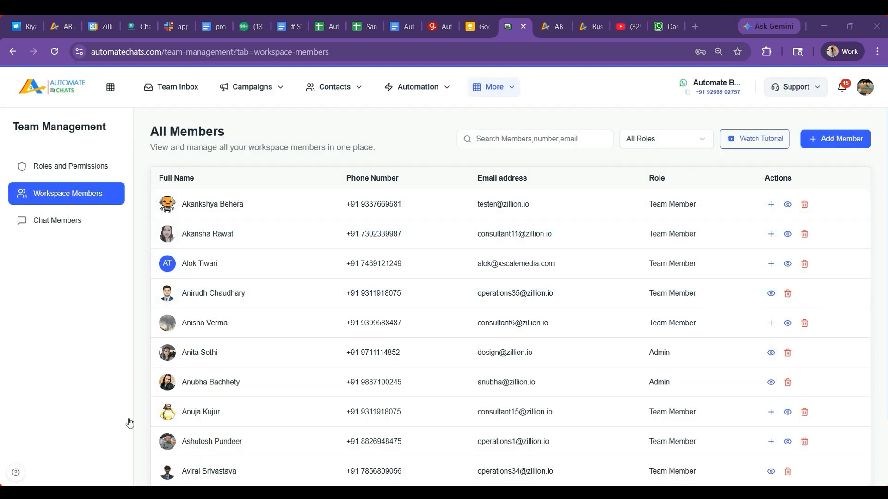